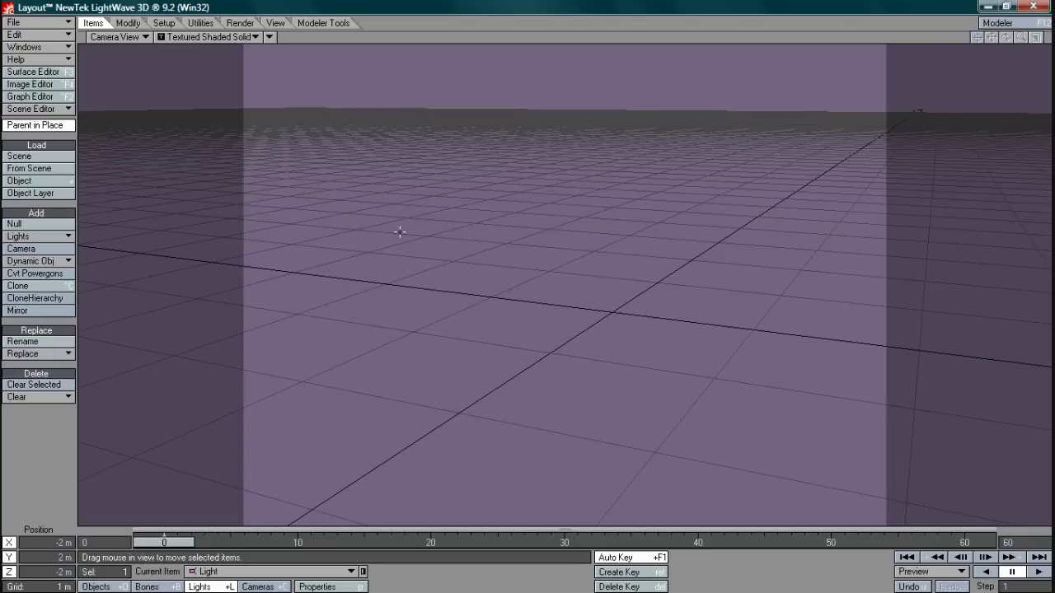
# Add a point light named "collision" to the scene.
pyautogui.click(52, 235)
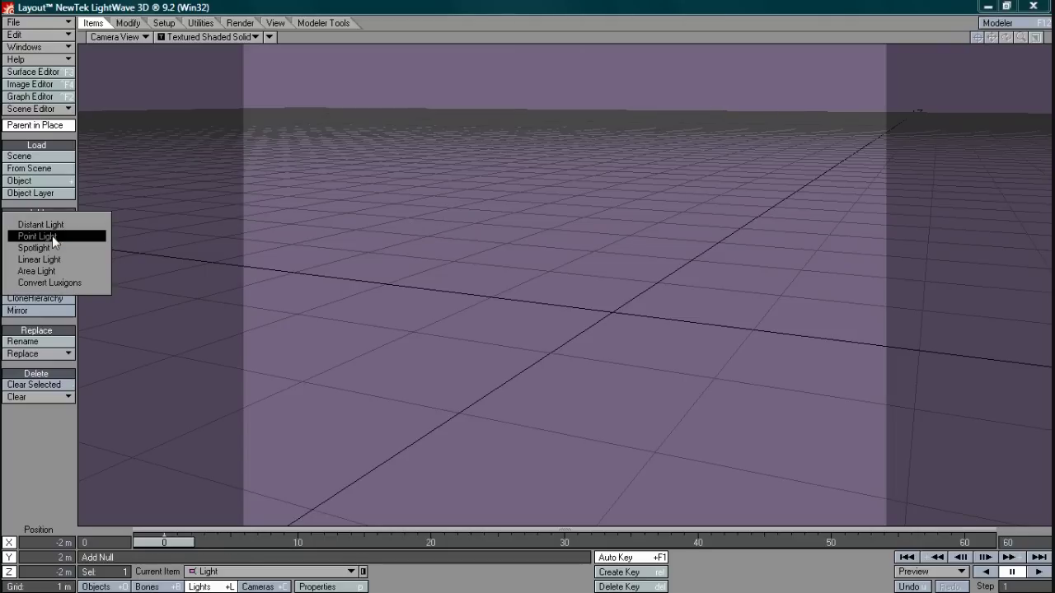
pyautogui.click(52, 236)
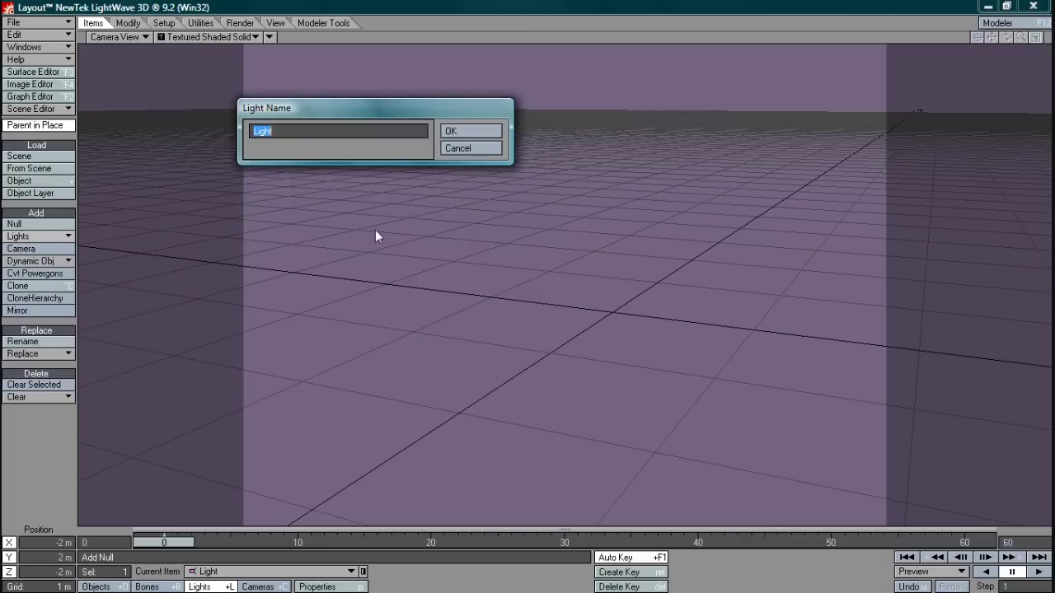
pyautogui.write('collision')
pyautogui.press('Return')
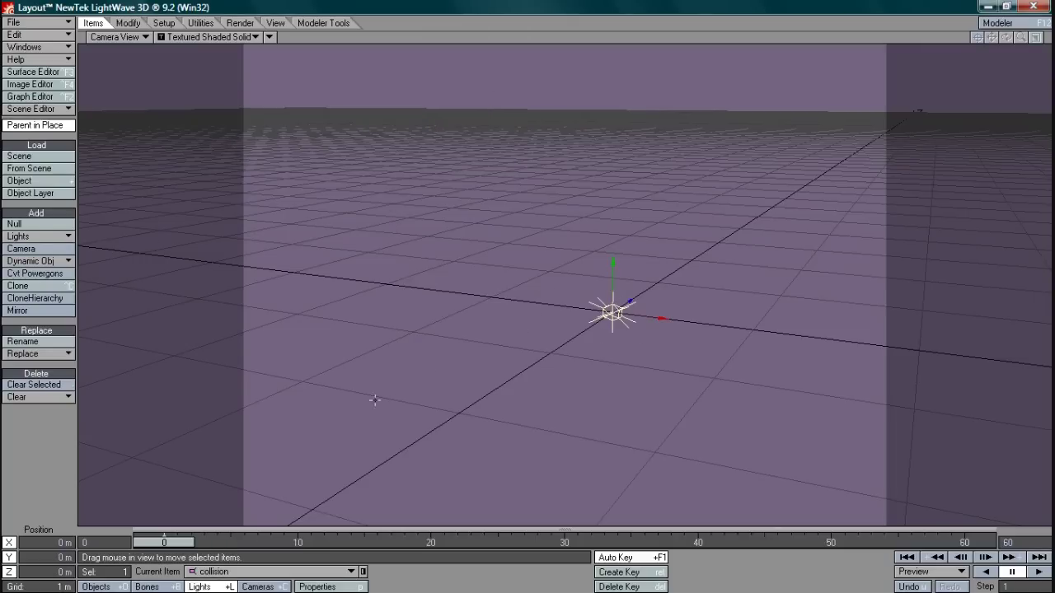
# Open the envelope for the collision light's intensity and set its key at frame 0 to 0%.
pyautogui.click(318, 587)
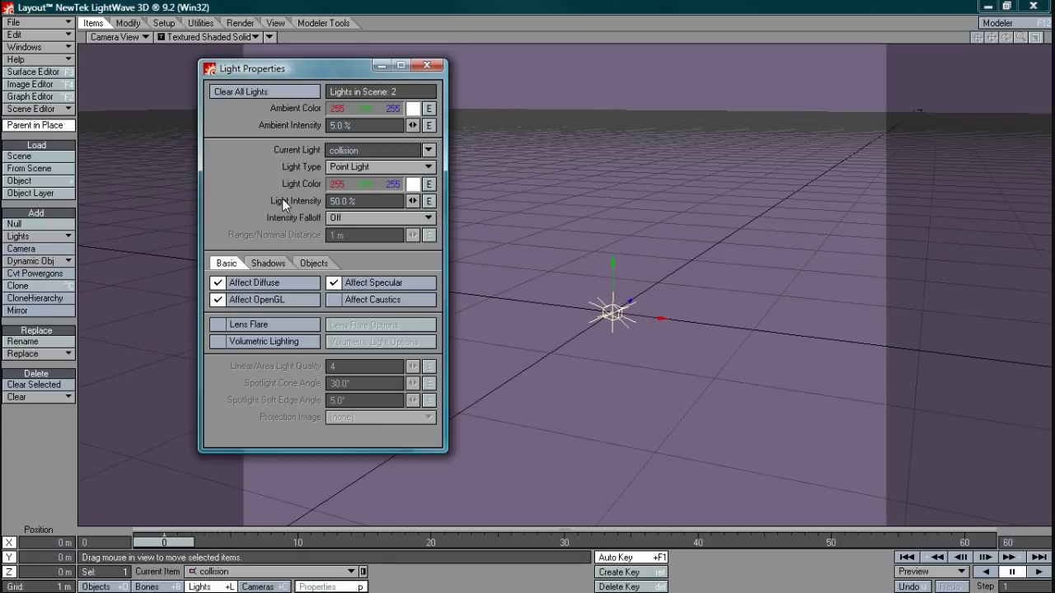
pyautogui.click(429, 202)
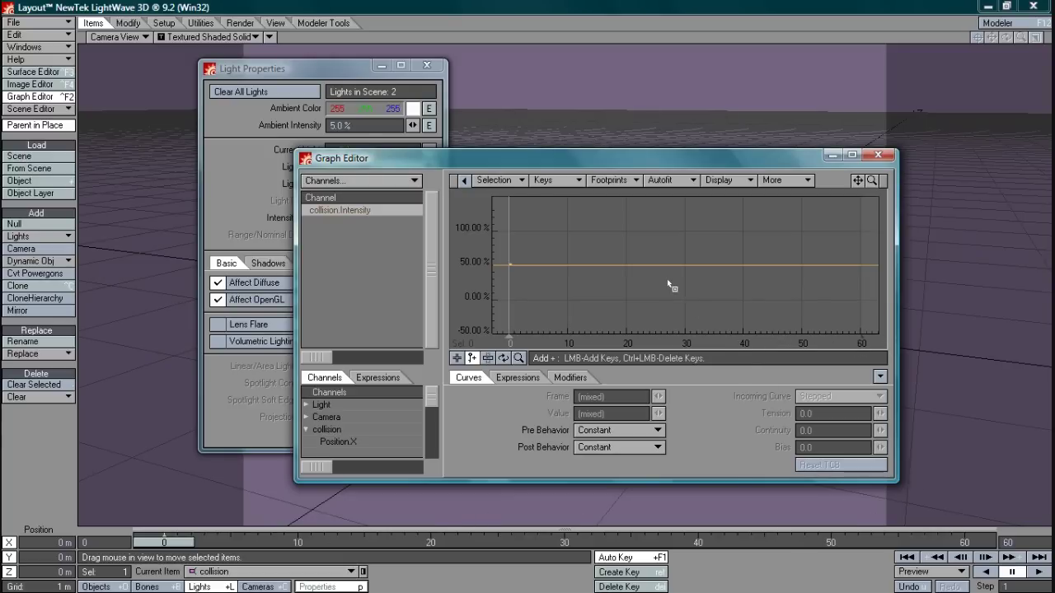
pyautogui.moveTo(510, 270)
pyautogui.moveTo(502, 249); pyautogui.dragTo(536, 287)
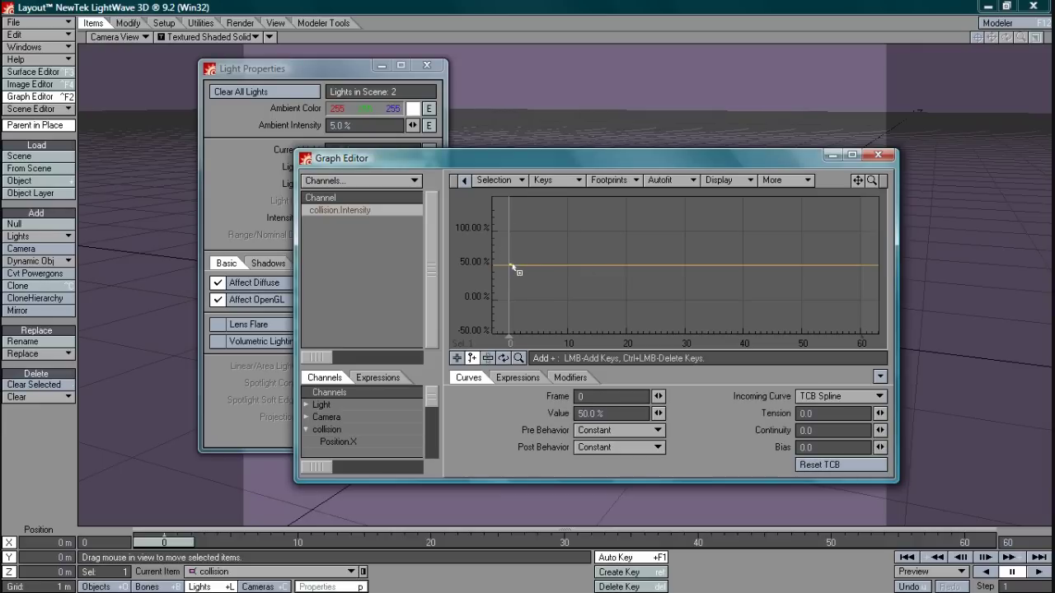
pyautogui.click(456, 358)
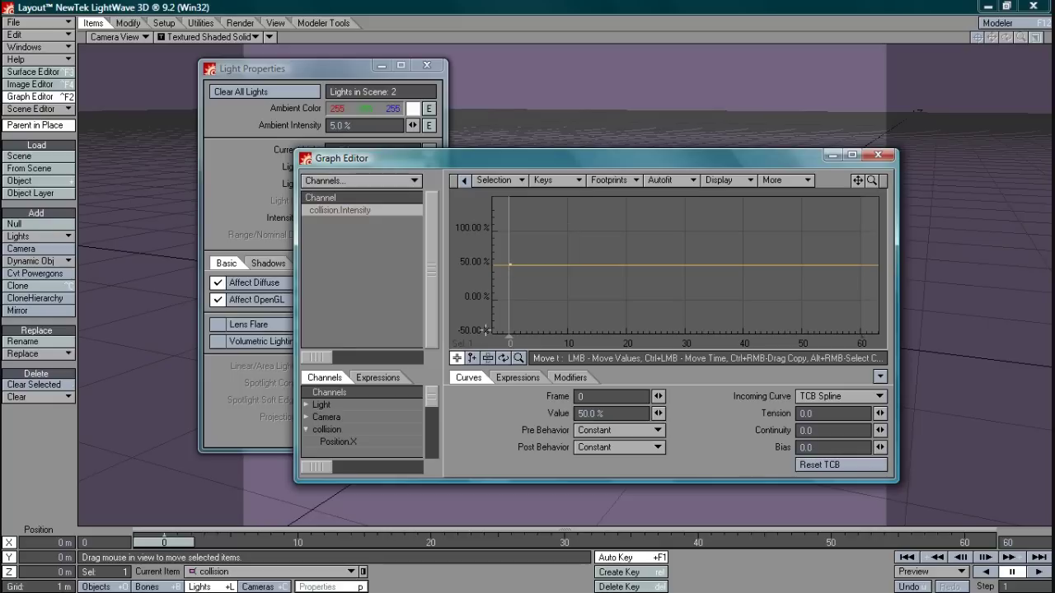
pyautogui.moveTo(500, 249); pyautogui.dragTo(558, 298)
pyautogui.click(614, 413)
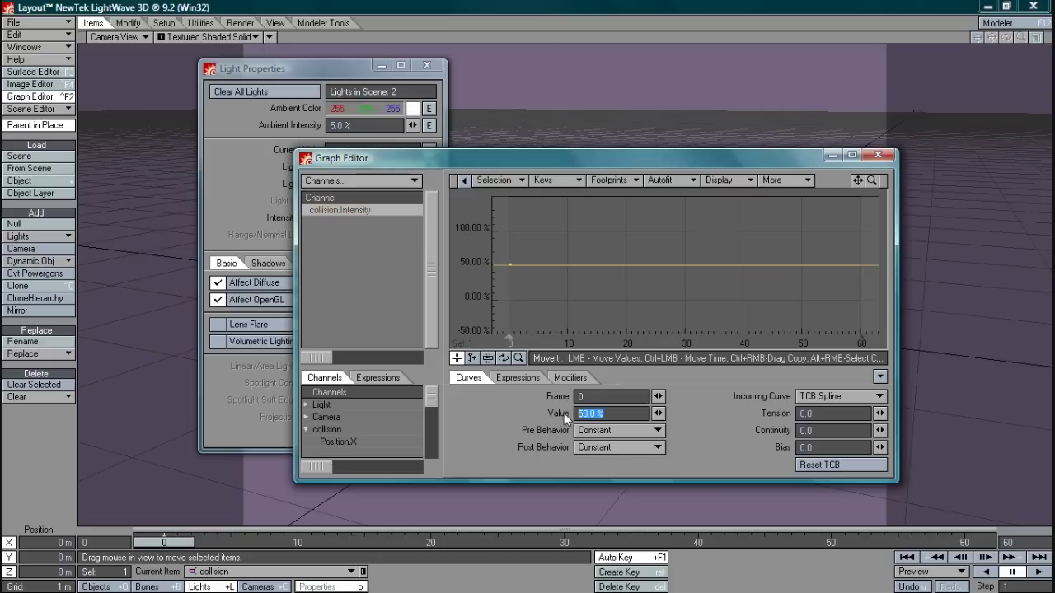
pyautogui.write('0')
pyautogui.press('Return')
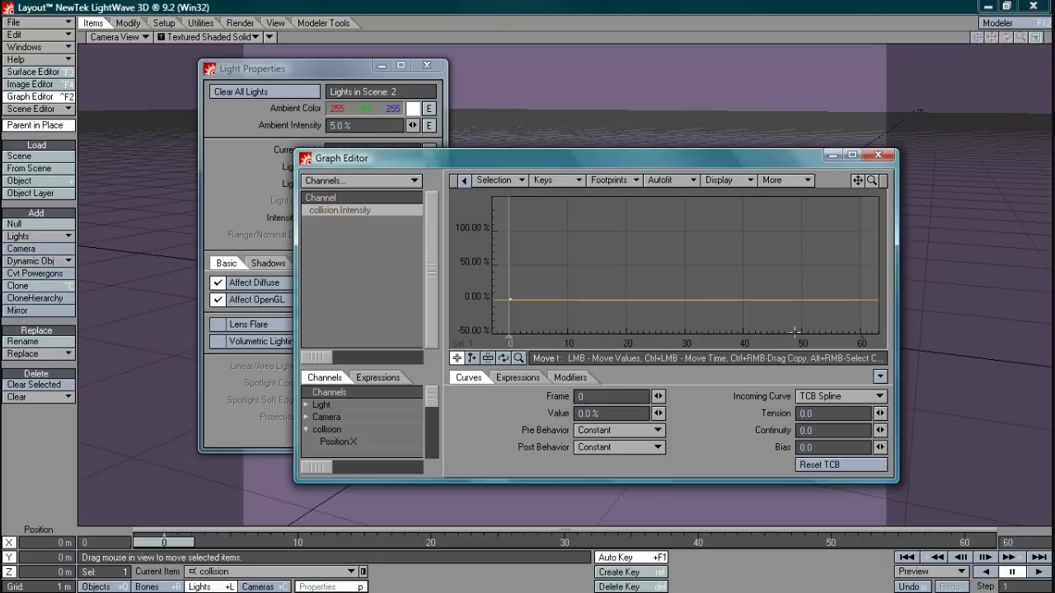
# Add intensity keys at frame 2 with about 98% and at frame 4 with about 0%.
pyautogui.click(472, 359)
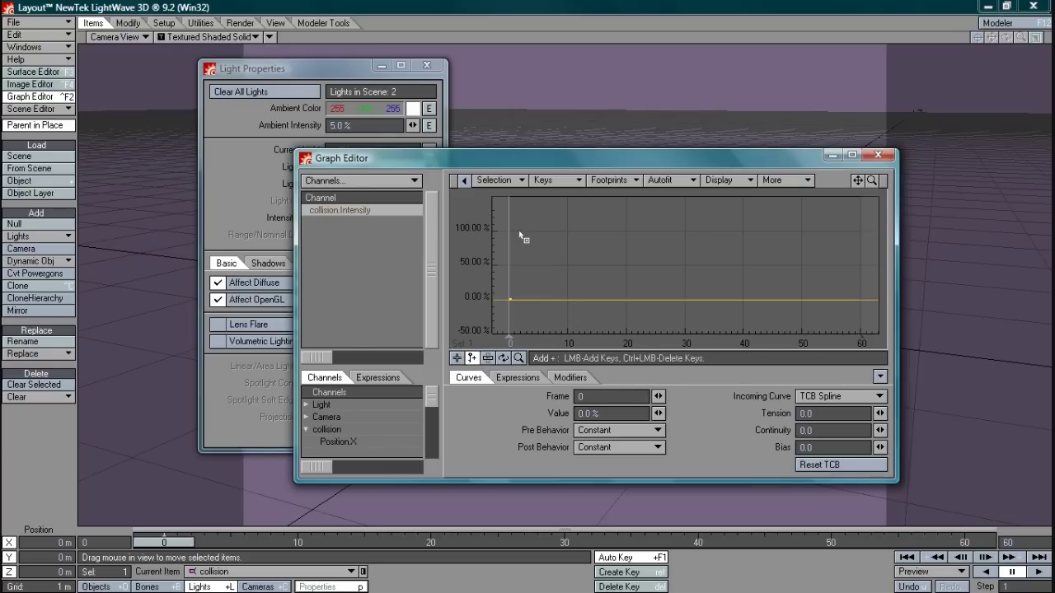
pyautogui.moveTo(519, 230); pyautogui.dragTo(522, 230)
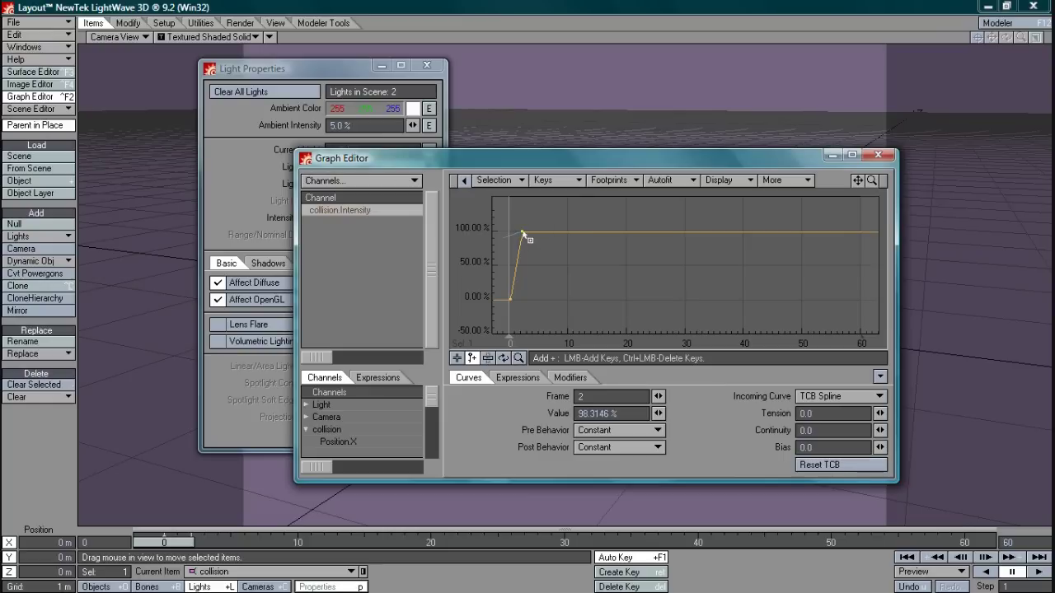
pyautogui.click(533, 300)
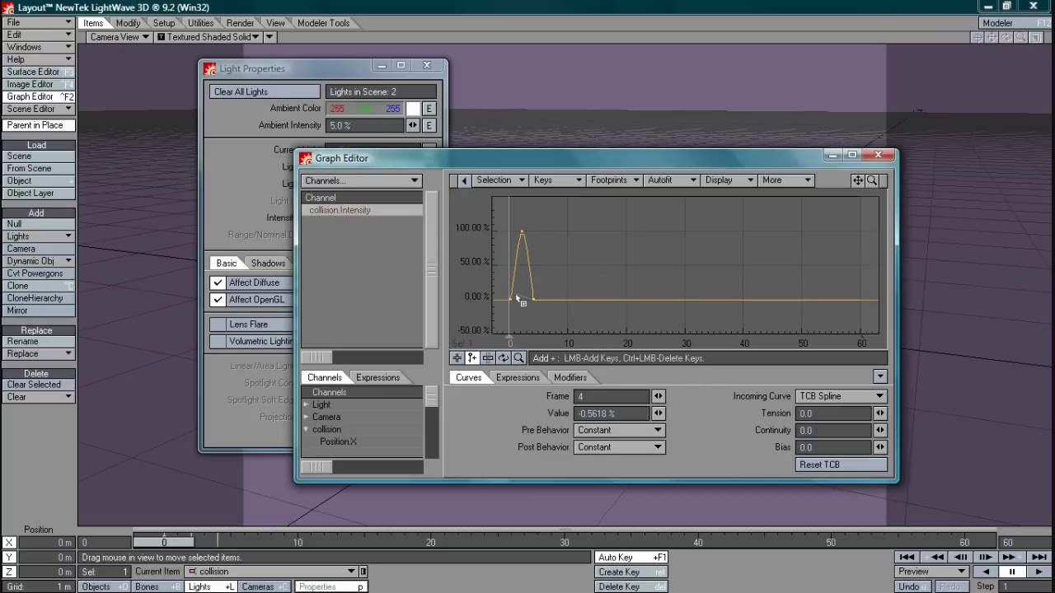
# Set the intensity keys at frames 0 and 4 to exactly 0% and the peak key at frame 2 to 100%.
pyautogui.moveTo(501, 290); pyautogui.dragTo(571, 315)
pyautogui.click(604, 414)
pyautogui.write('0')
pyautogui.press('Return')
pyautogui.moveTo(502, 221); pyautogui.dragTo(559, 259)
pyautogui.click(623, 413)
pyautogui.write('100')
pyautogui.press('Return')
# Add an intensity key at frame 30 and set its value to 0%.
pyautogui.click(682, 304)
pyautogui.click(629, 412)
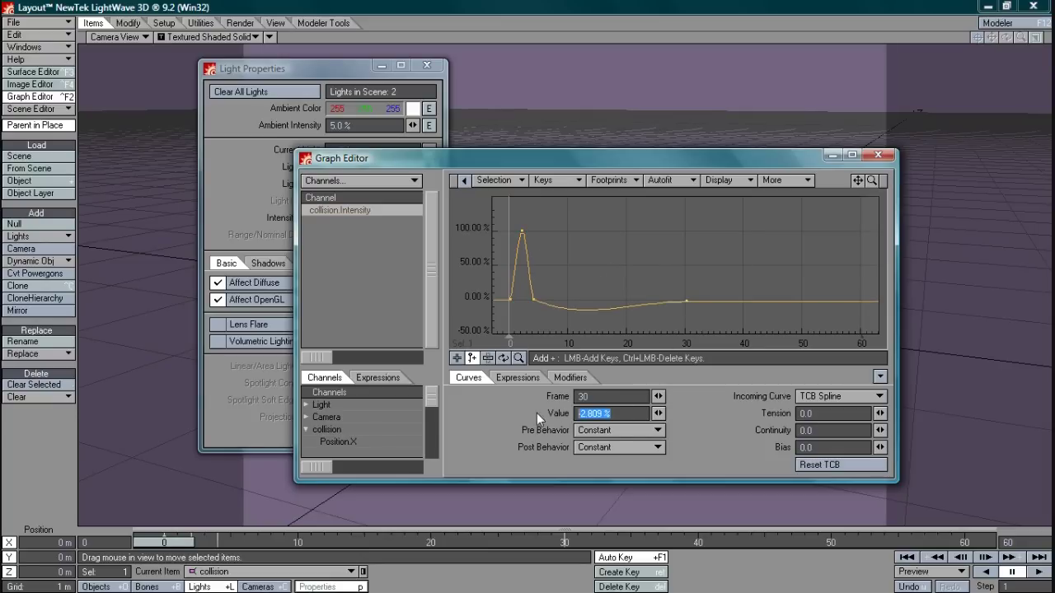
pyautogui.write('0')
pyautogui.press('Return')
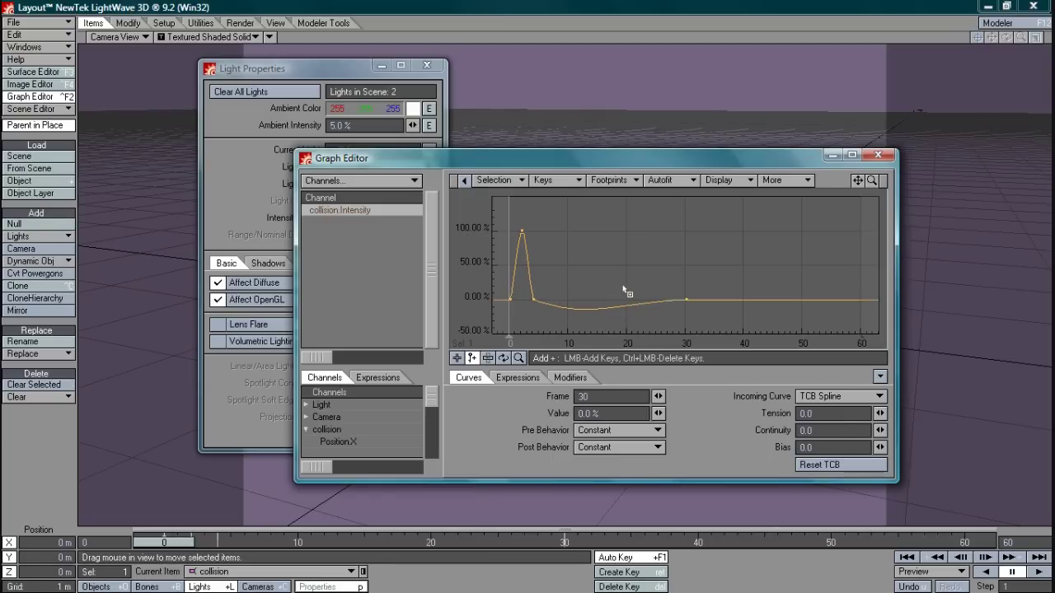
# Select all four intensity keys and set their incoming curve to Stepped.
pyautogui.moveTo(498, 214); pyautogui.dragTo(731, 337)
pyautogui.click(847, 397)
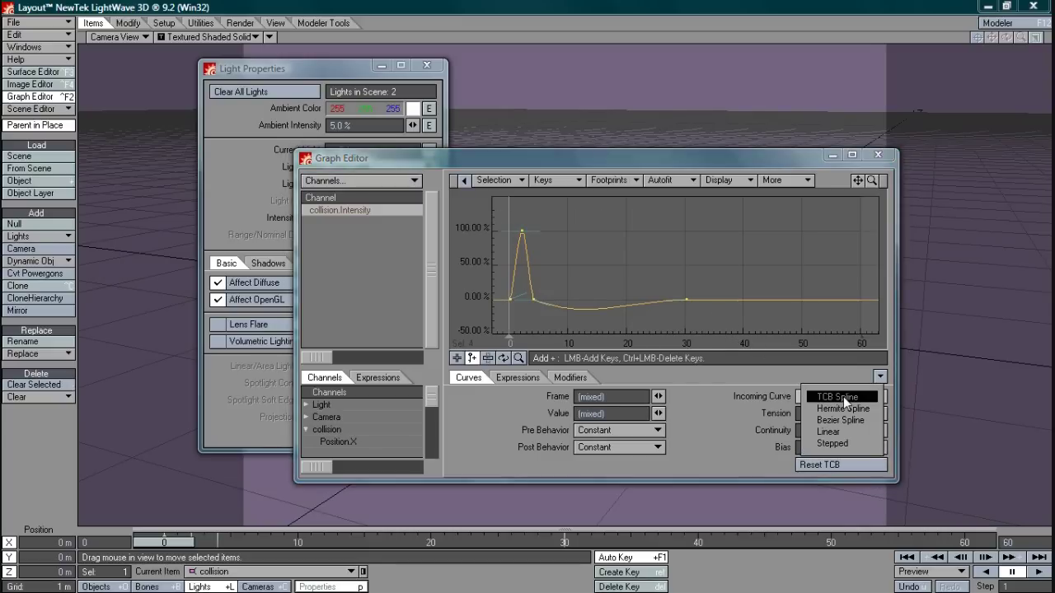
pyautogui.click(841, 444)
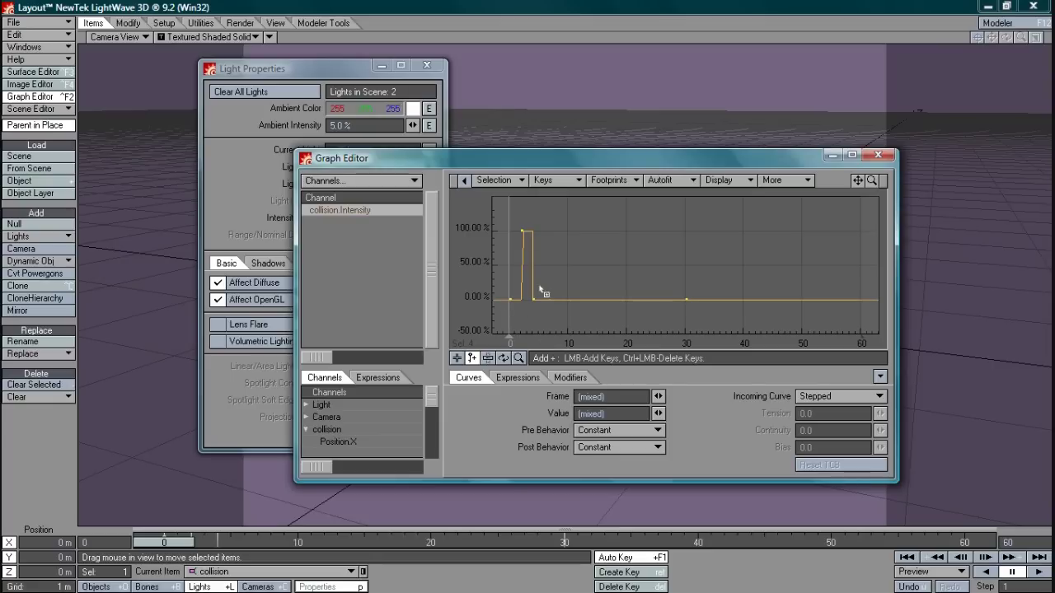
# Try the Linear incoming curve on the selected intensity keys and return them to Stepped.
pyautogui.click(837, 396)
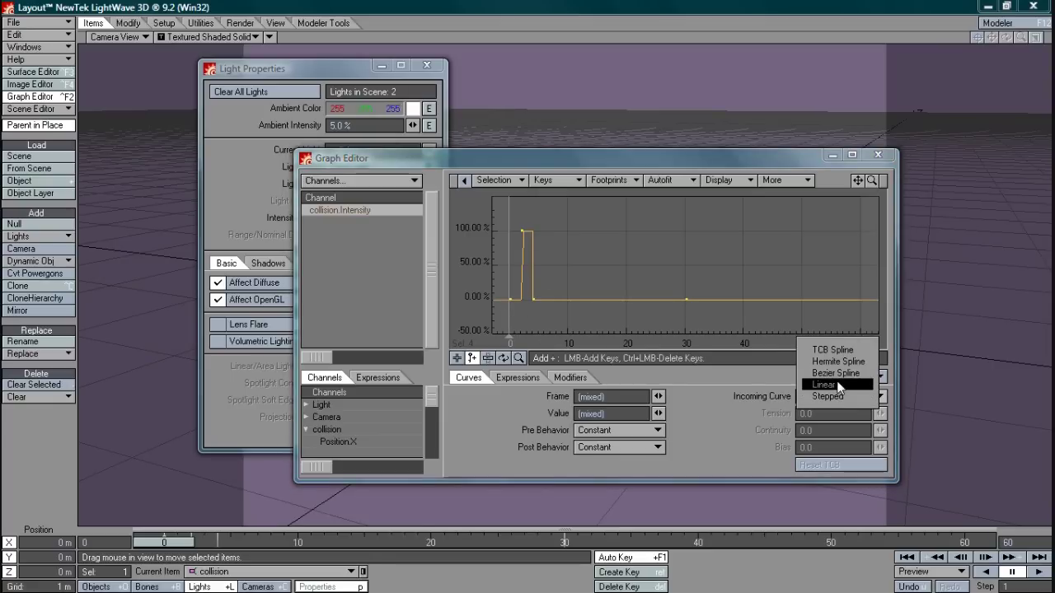
pyautogui.click(824, 384)
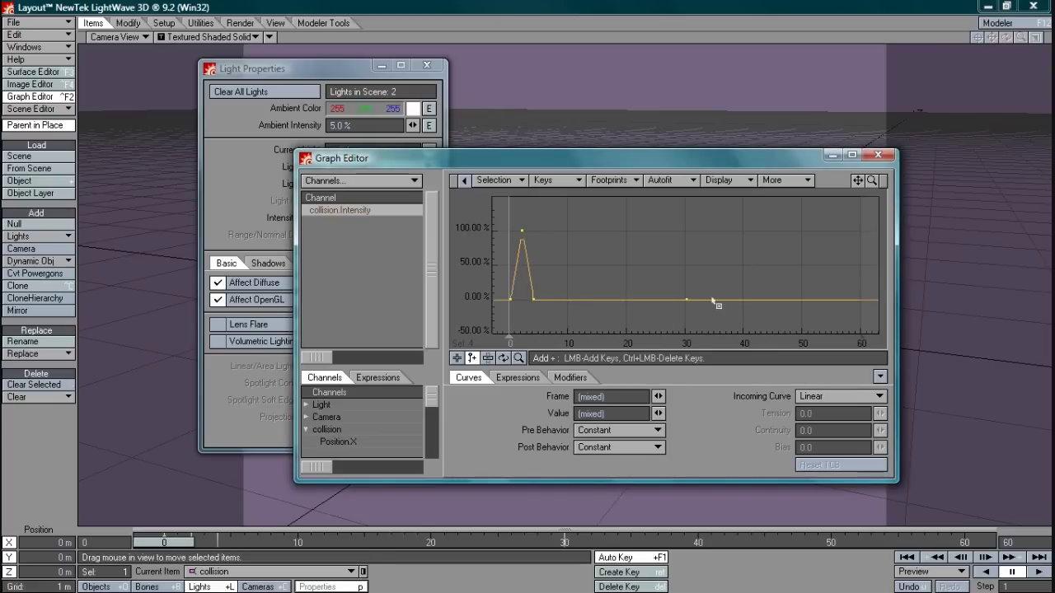
pyautogui.click(839, 399)
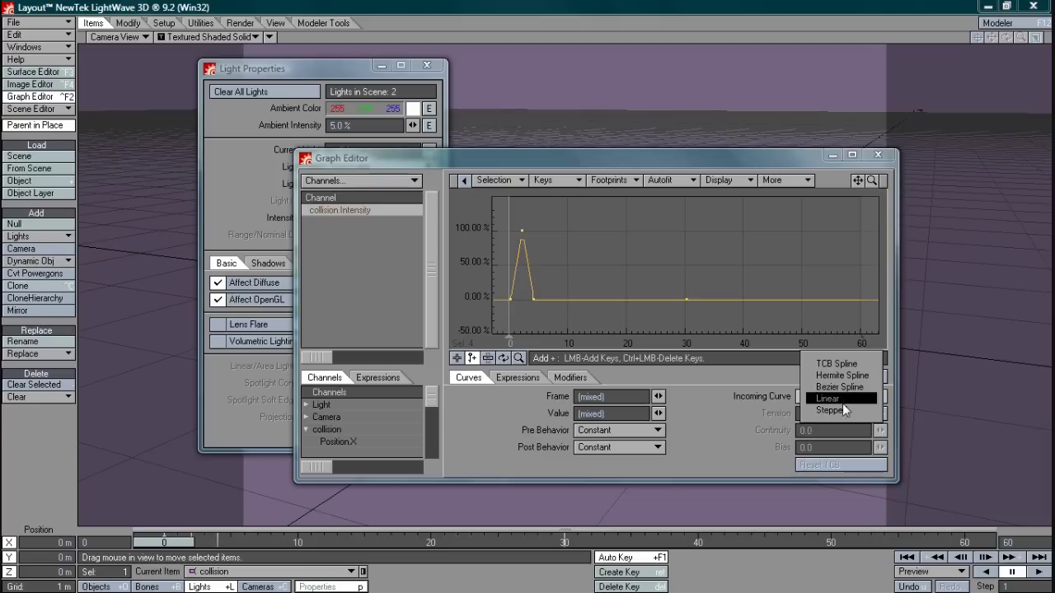
pyautogui.click(843, 410)
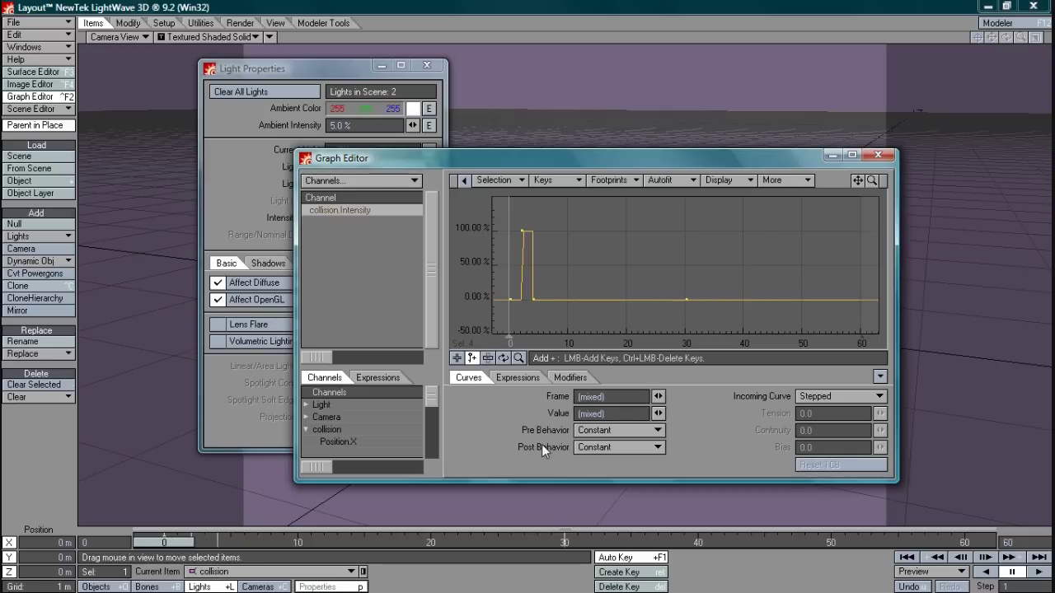
# Set the intensity envelope's post behavior to Repeat, and copy the collision.Intensity channel before closing the graph.
pyautogui.click(608, 447)
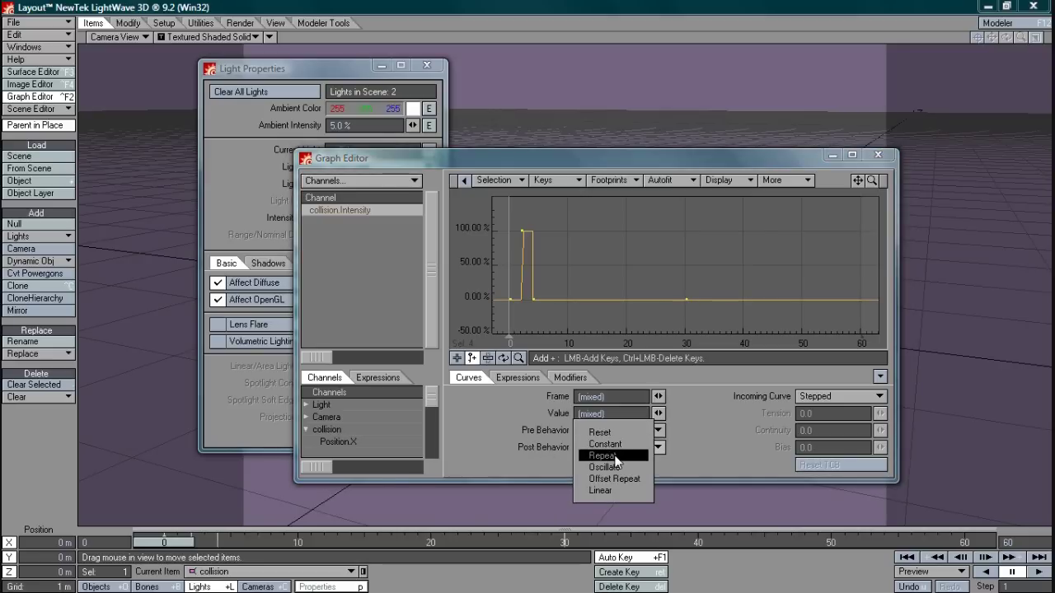
pyautogui.click(617, 457)
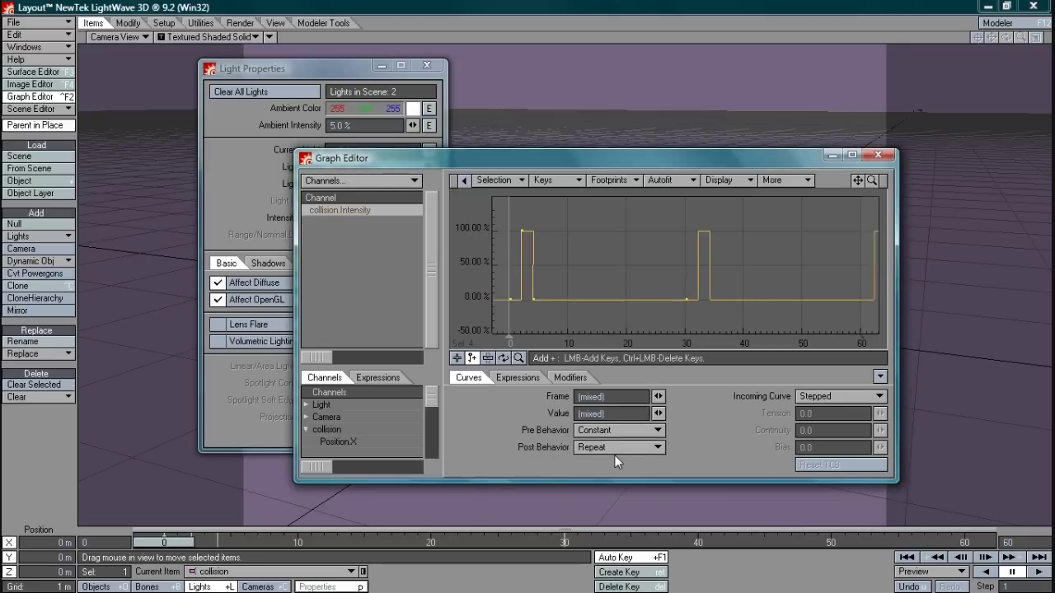
pyautogui.rightClick(360, 212)
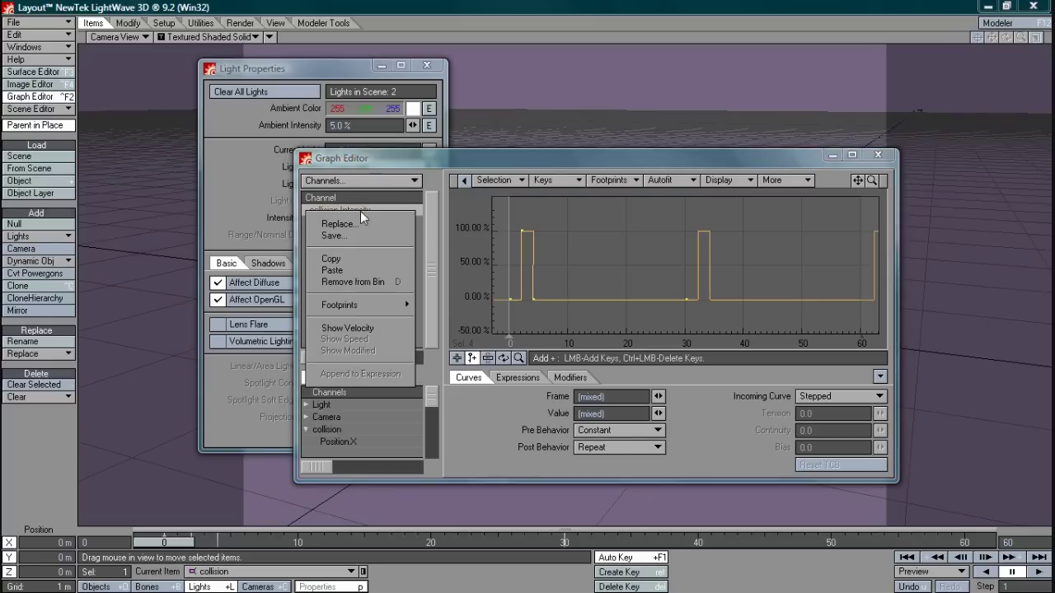
pyautogui.click(345, 258)
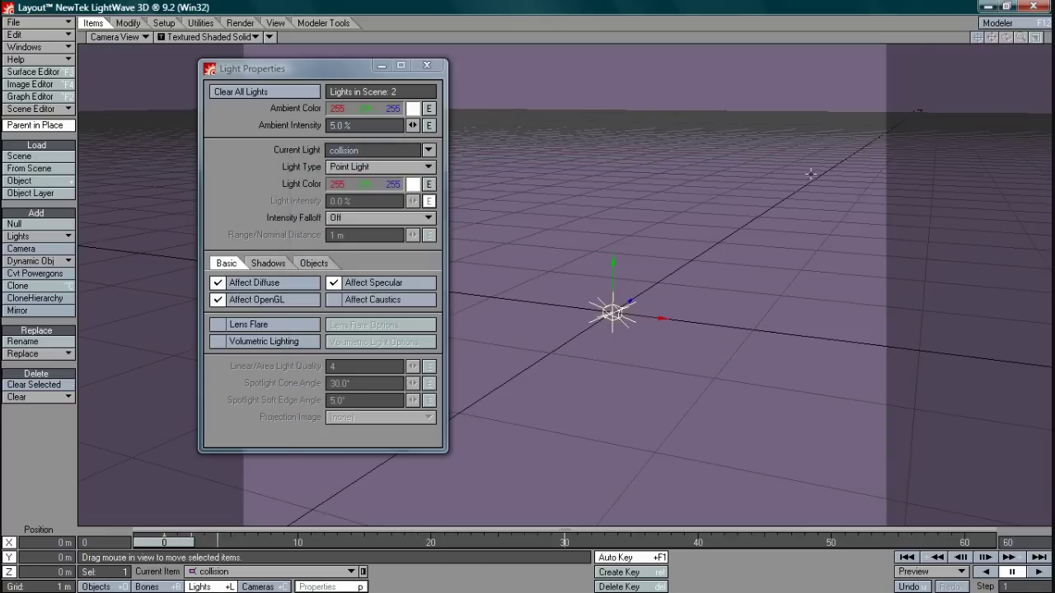
pyautogui.click(879, 155)
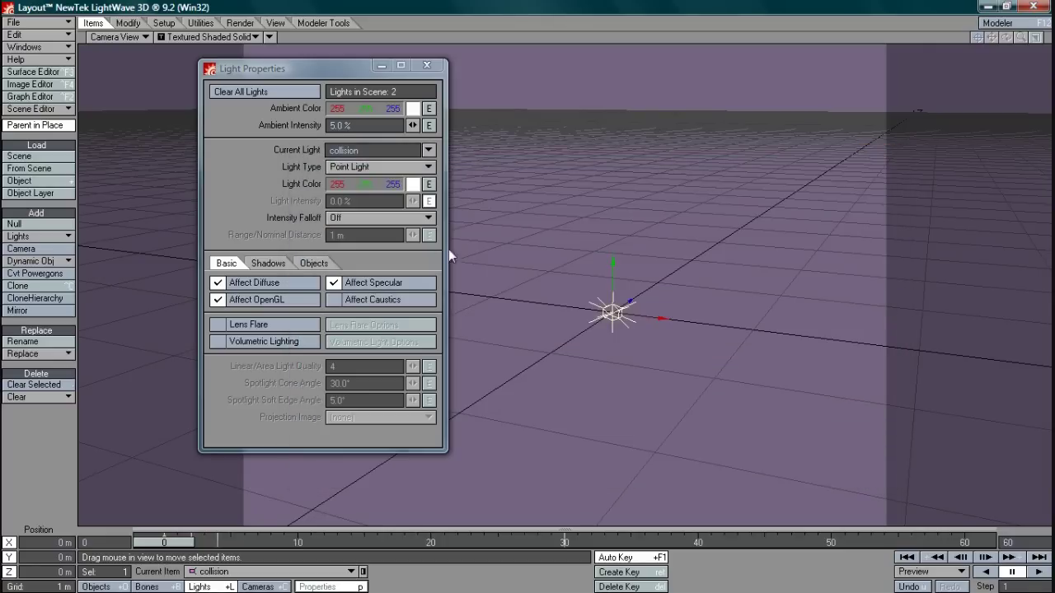
# Enable the lens flare on the collision light and raise its flare intensity to 91.5%.
pyautogui.click(221, 327)
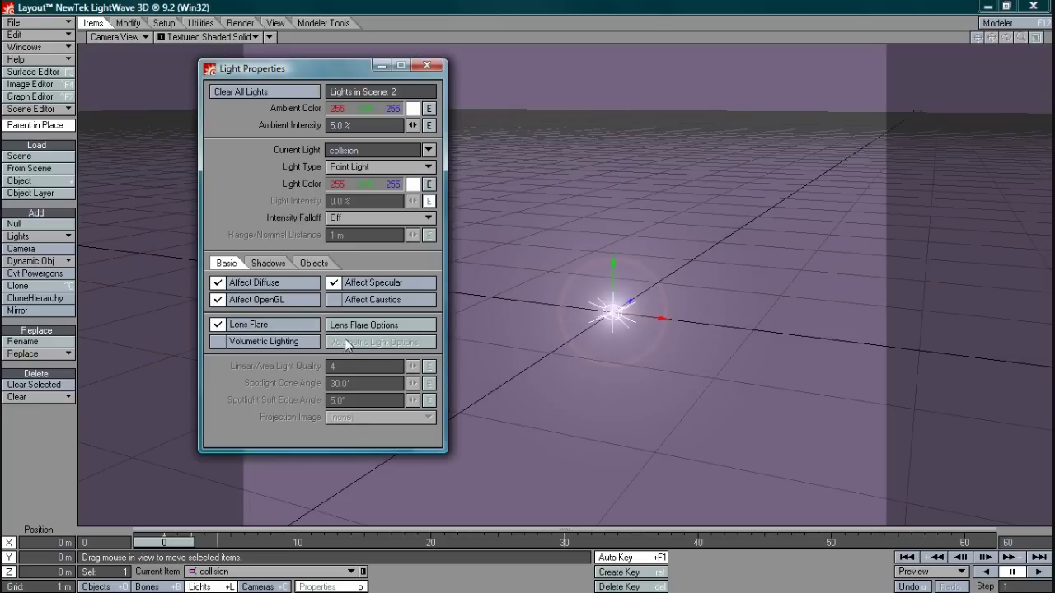
pyautogui.click(375, 326)
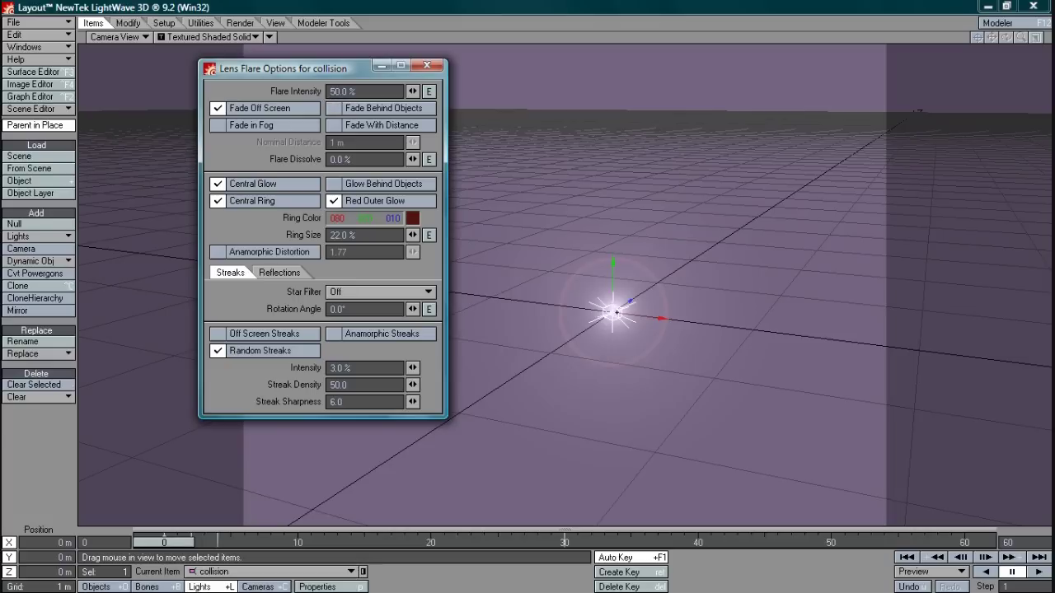
pyautogui.moveTo(412, 91); pyautogui.dragTo(375, 92)
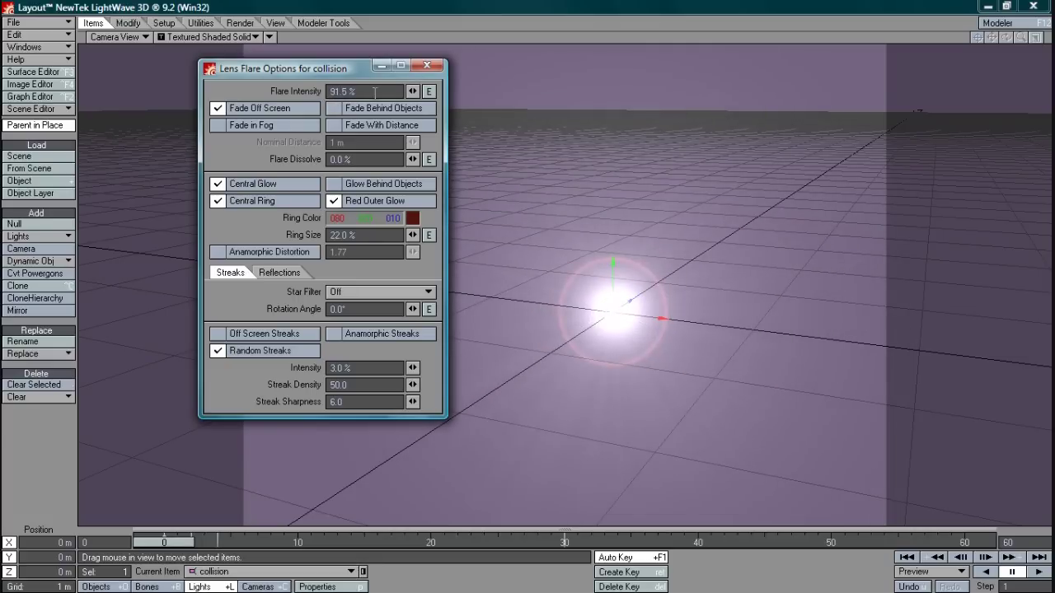
# Open the flare intensity envelope and paste the copied light intensity curve onto the collision.FlareIntensity channel.
pyautogui.click(428, 91)
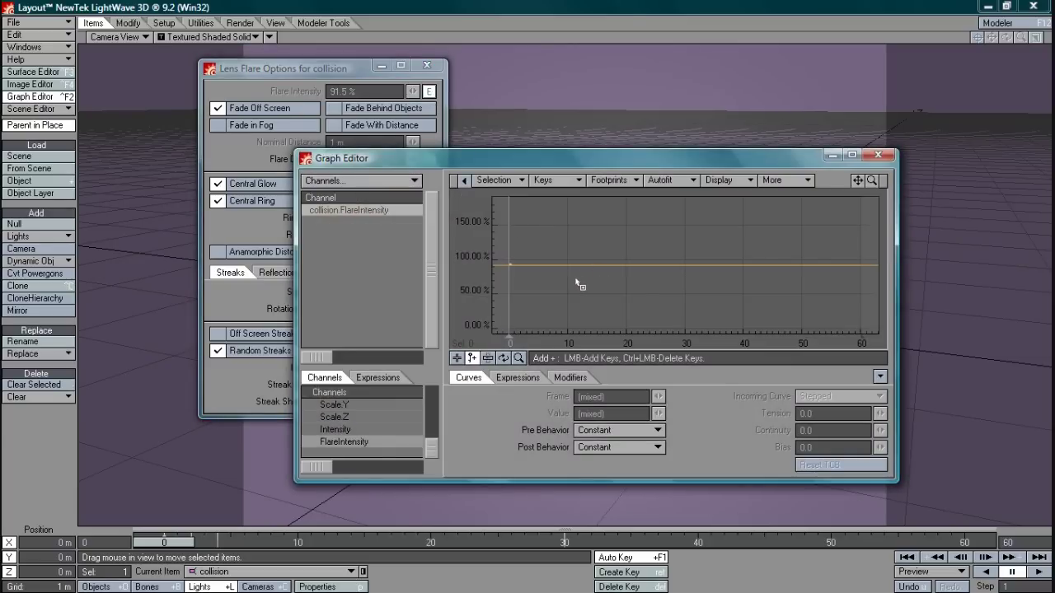
pyautogui.rightClick(360, 209)
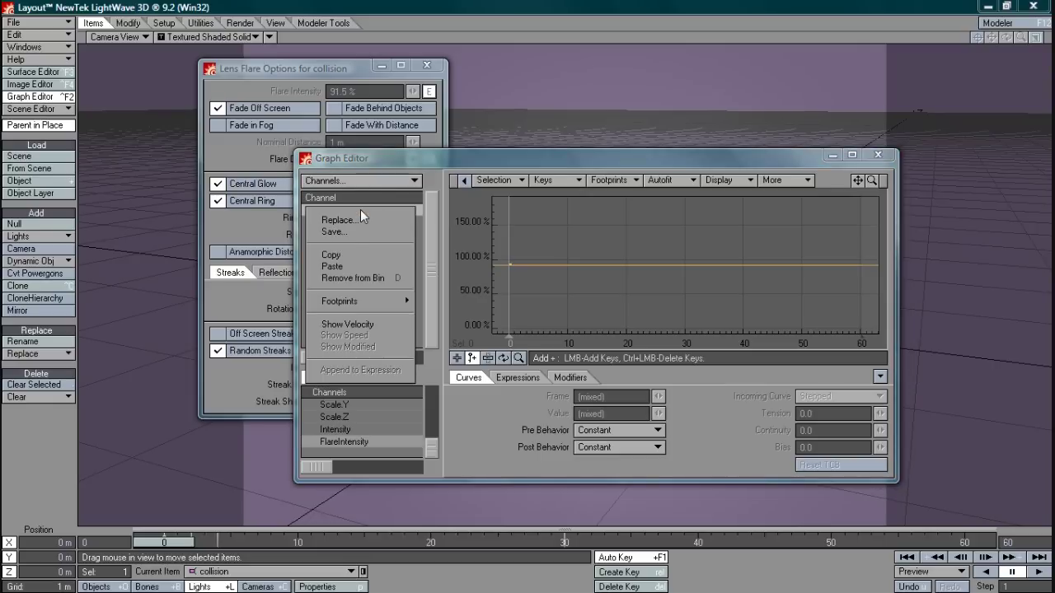
pyautogui.click(344, 267)
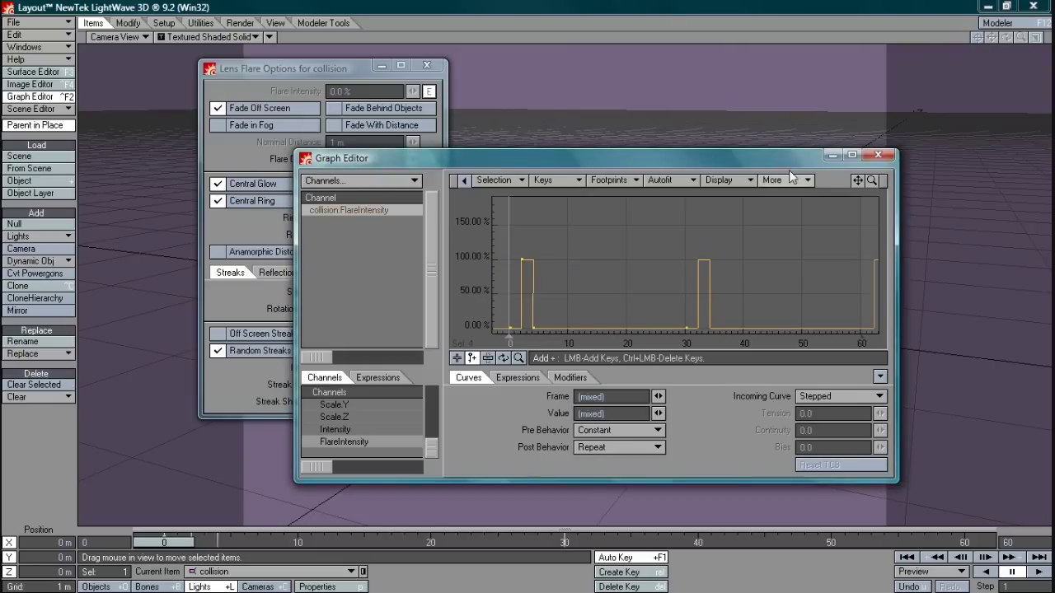
pyautogui.click(877, 155)
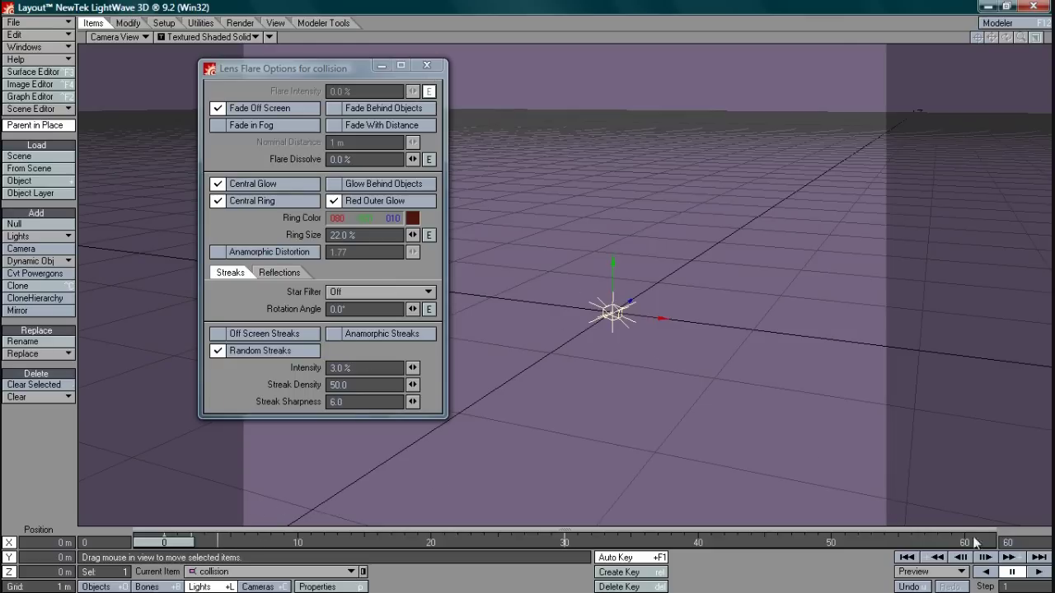
# Play the animation to check the flashing flare, stop it, and close the lens flare options.
pyautogui.click(1028, 572)
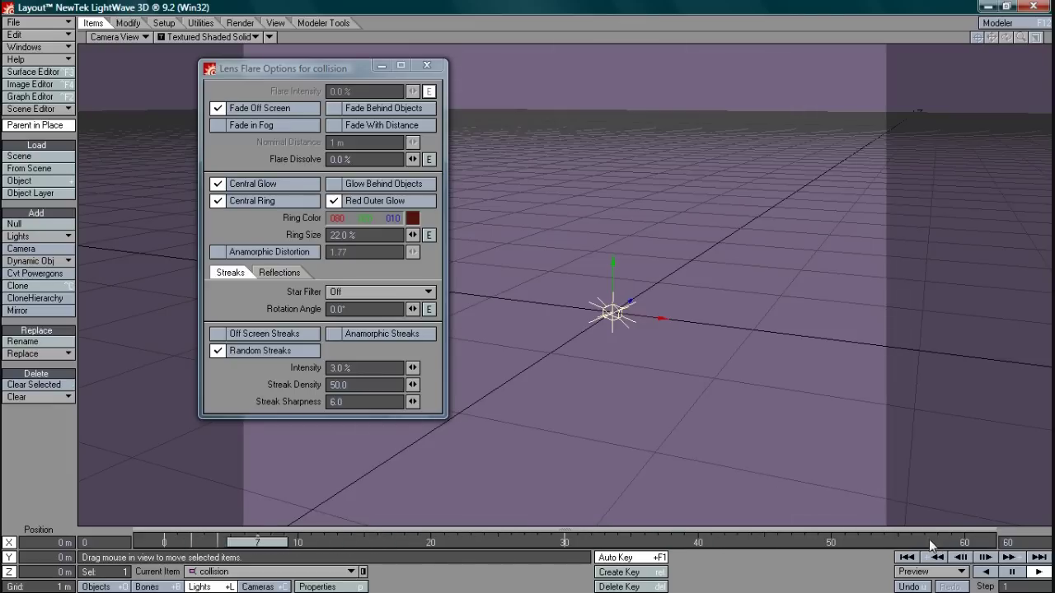
pyautogui.click(1014, 572)
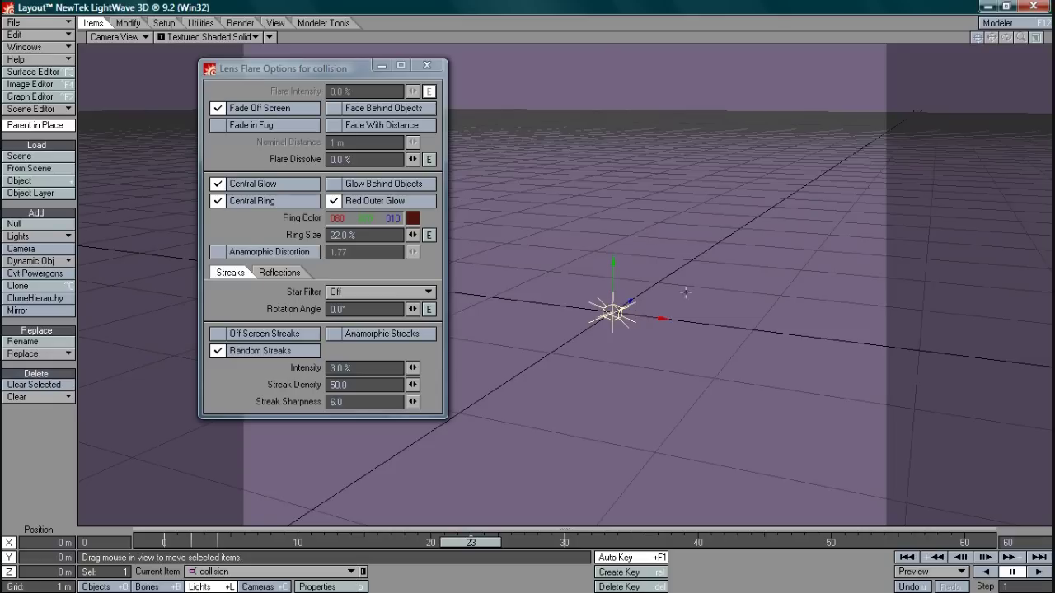
pyautogui.click(427, 65)
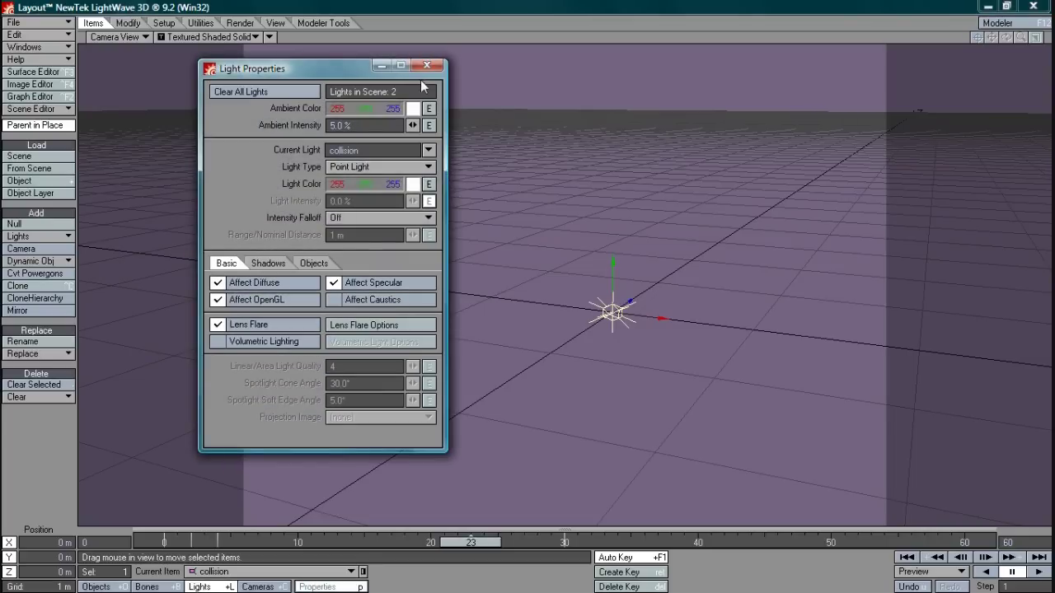
# Close the light properties, clone the collision light once, and move the clone to about X -1.41 m, Z -170 mm.
pyautogui.click(427, 65)
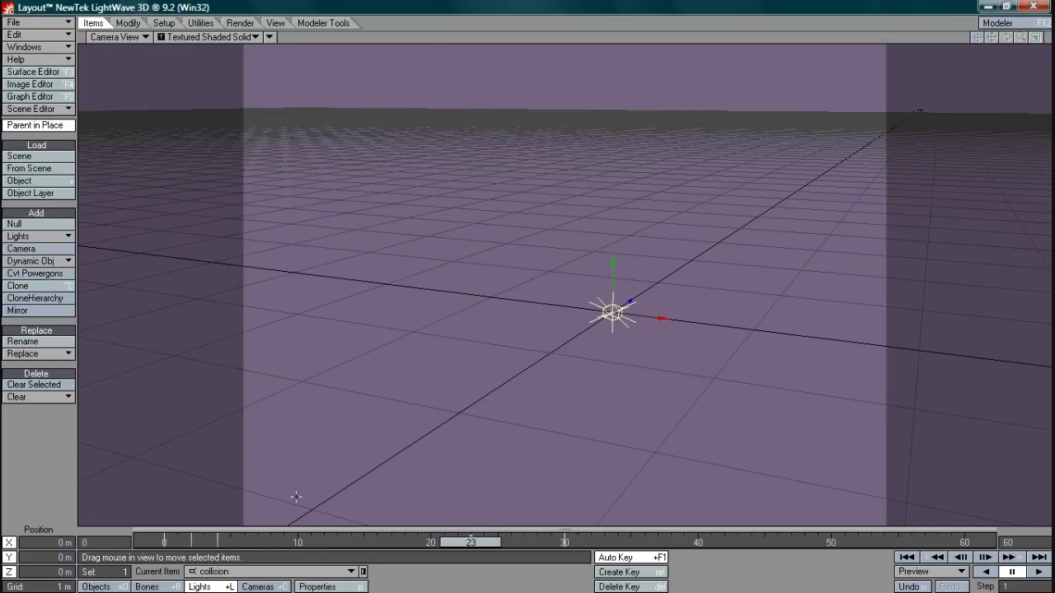
pyautogui.click(44, 288)
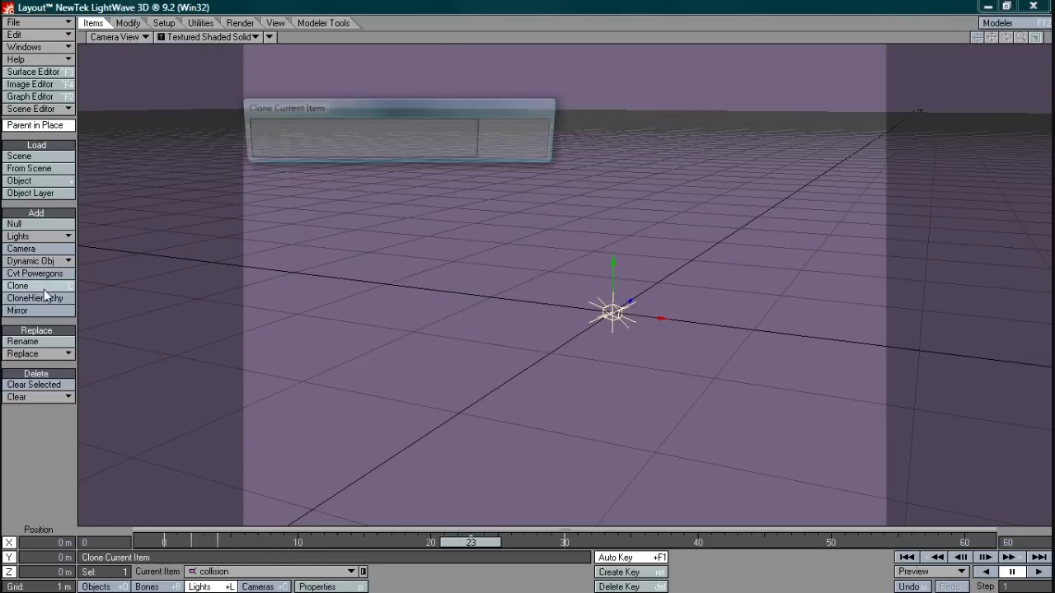
pyautogui.click(526, 130)
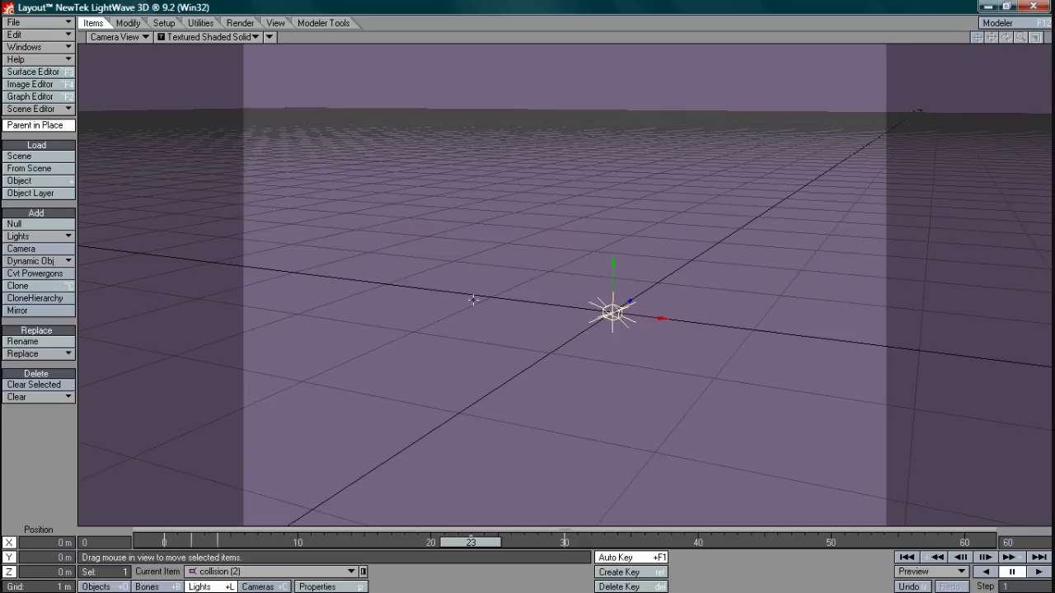
pyautogui.moveTo(473, 300); pyautogui.dragTo(293, 299)
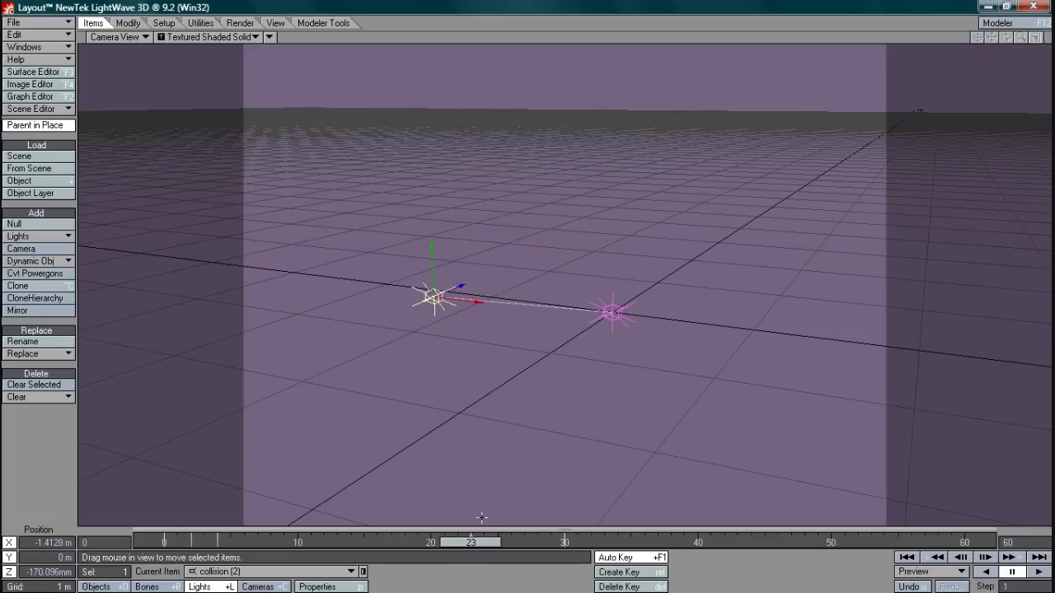
# Create a motion key at frame 0 for the cloned light at its new position.
pyautogui.moveTo(472, 548); pyautogui.dragTo(564, 542)
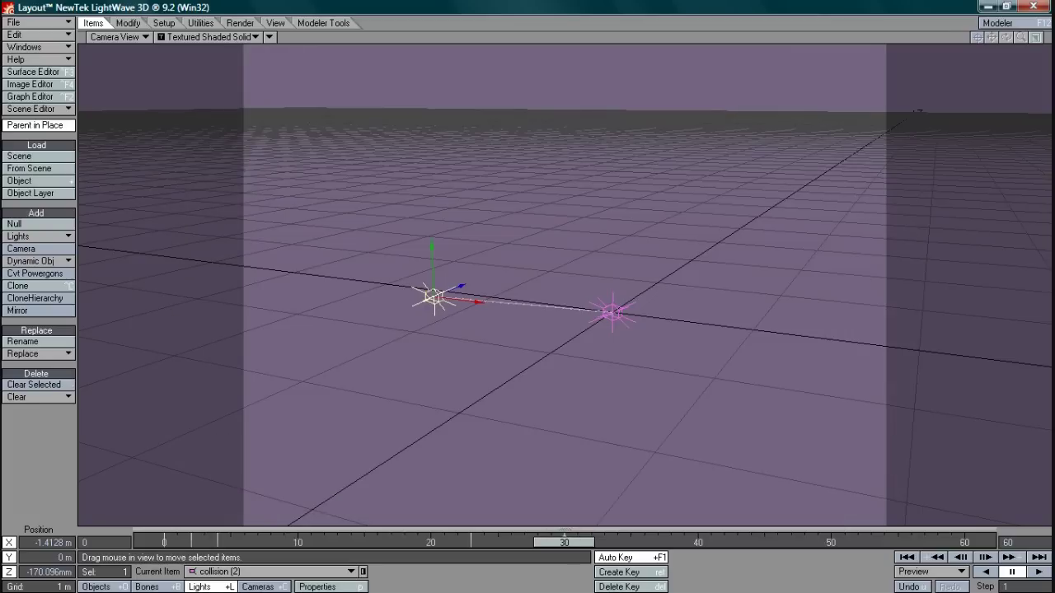
pyautogui.press('Return')
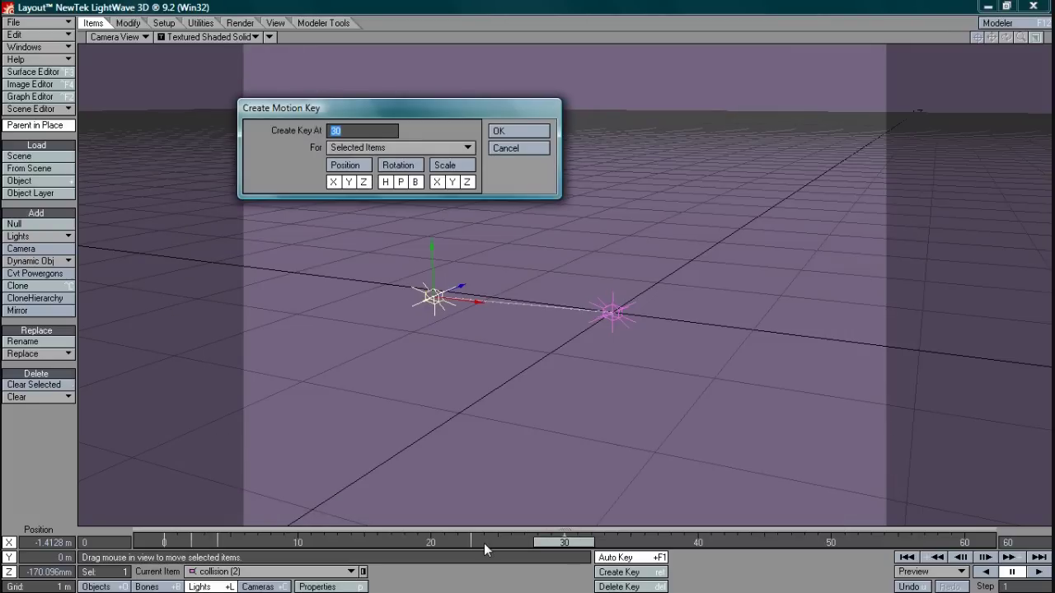
pyautogui.write('0')
pyautogui.press('Return')
# Scrub the timeline to frame 46 and play the animation to check both lights flashing.
pyautogui.moveTo(584, 545); pyautogui.dragTo(777, 542)
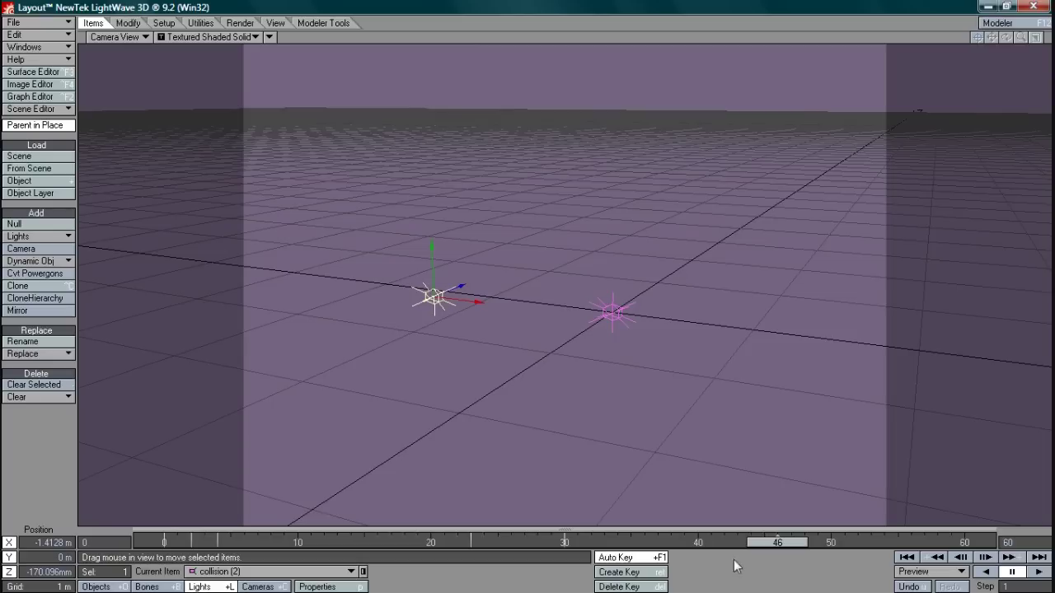
pyautogui.click(1036, 572)
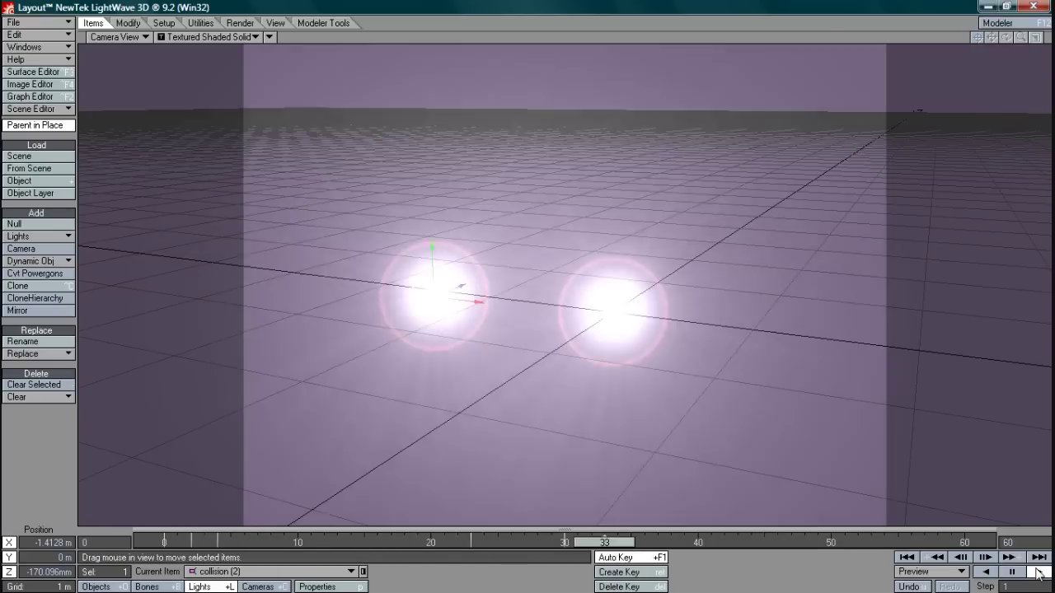